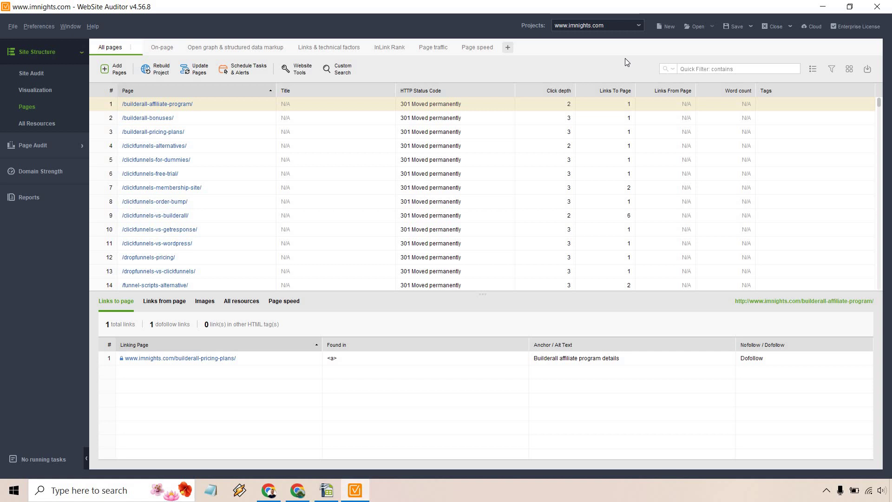
Check the pages table column settings, leave them unchanged, and bring up the Site Audit report.
click(850, 68)
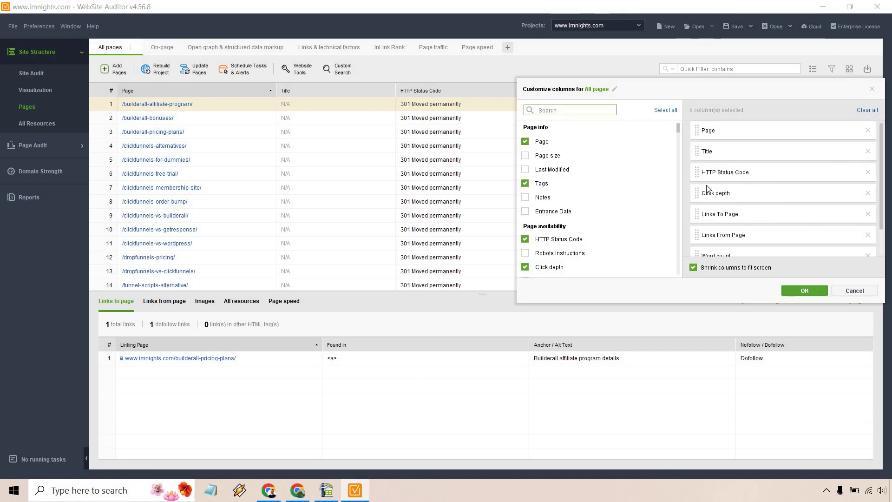
scroll(656, 181, down, 10)
scroll(656, 181, up, 10)
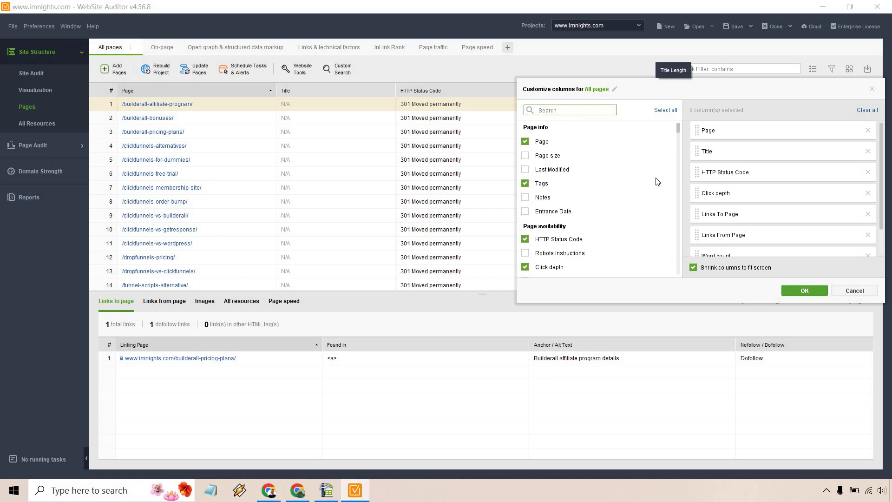
click(872, 90)
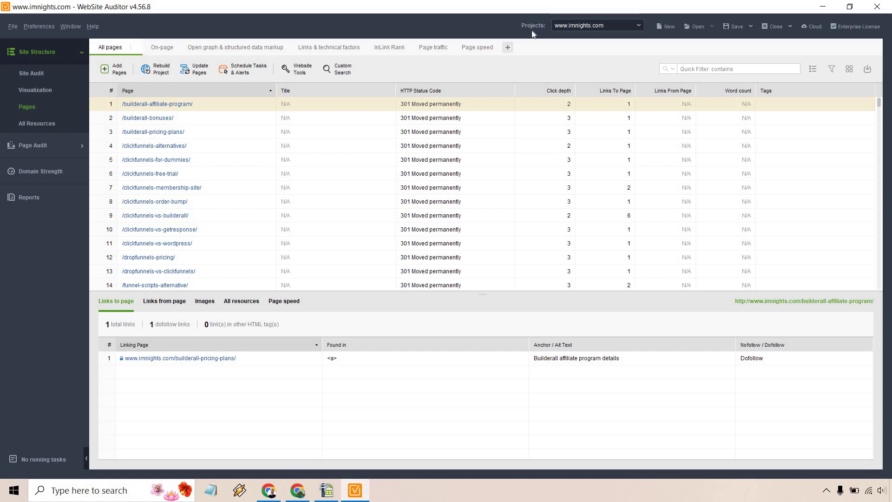
click(24, 74)
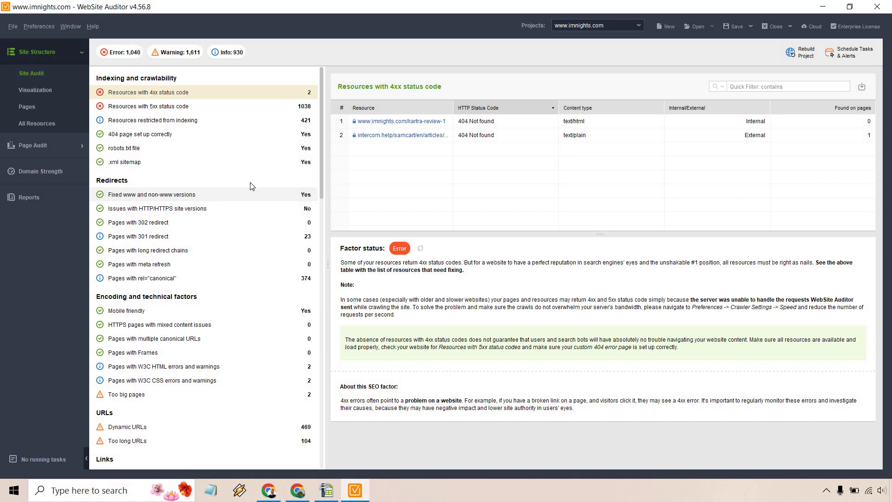
Filter the audit list to Error: 1,040, leaving the 4xx (2) and 5xx (1038) factors.
click(122, 53)
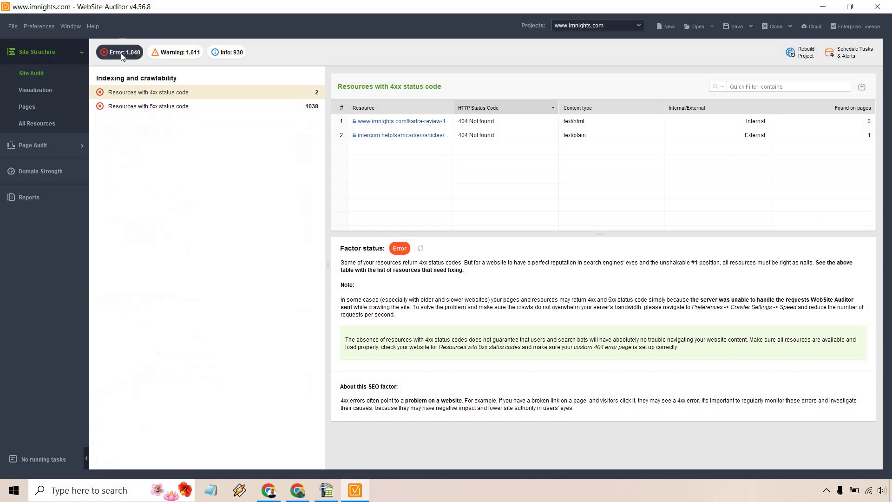
Add the Warning: 1,611 factors and inspect Too big pages (5.2 MB and 3.7 MB).
click(168, 54)
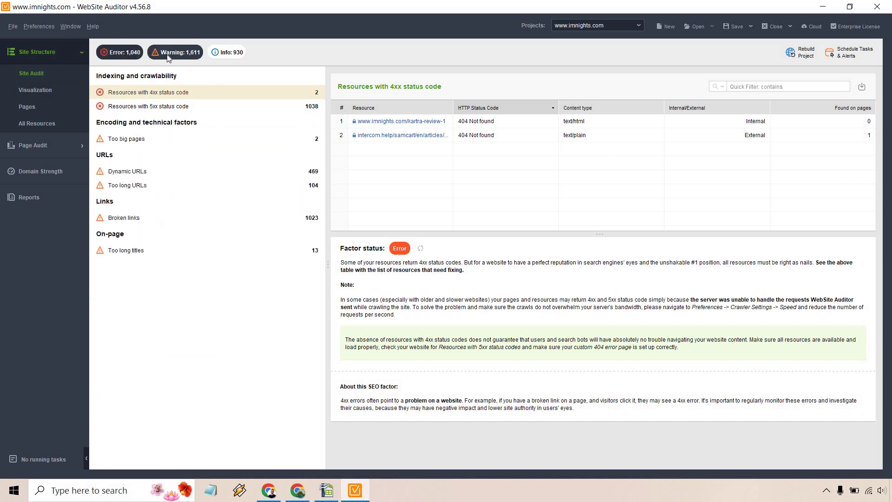
click(202, 136)
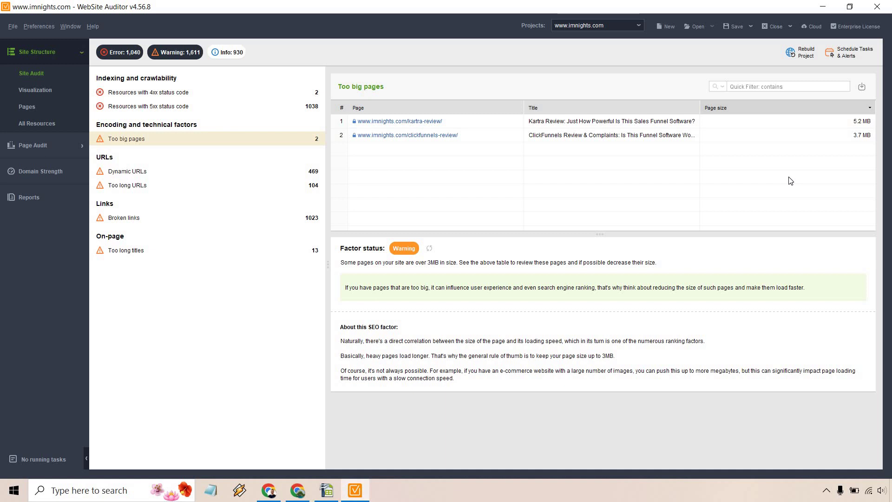
Inspect Too long URLs, Dynamic URLs, and the 1023 Broken links with 503 status.
click(181, 188)
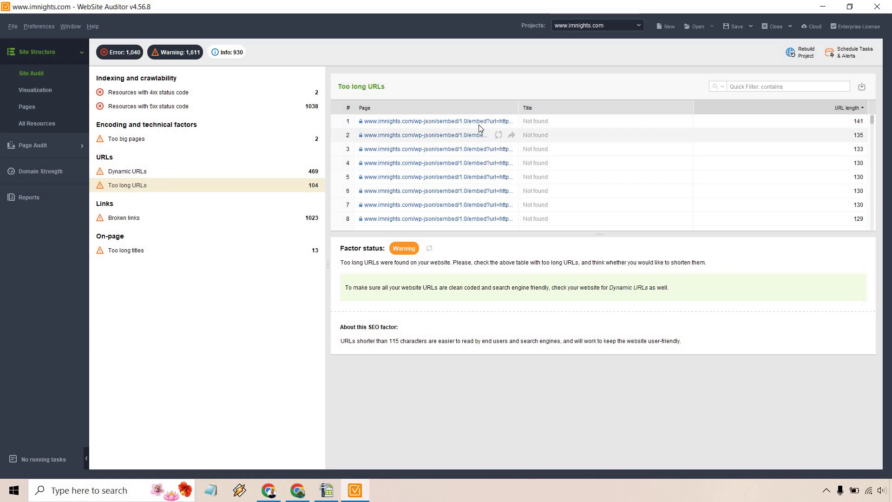
click(189, 171)
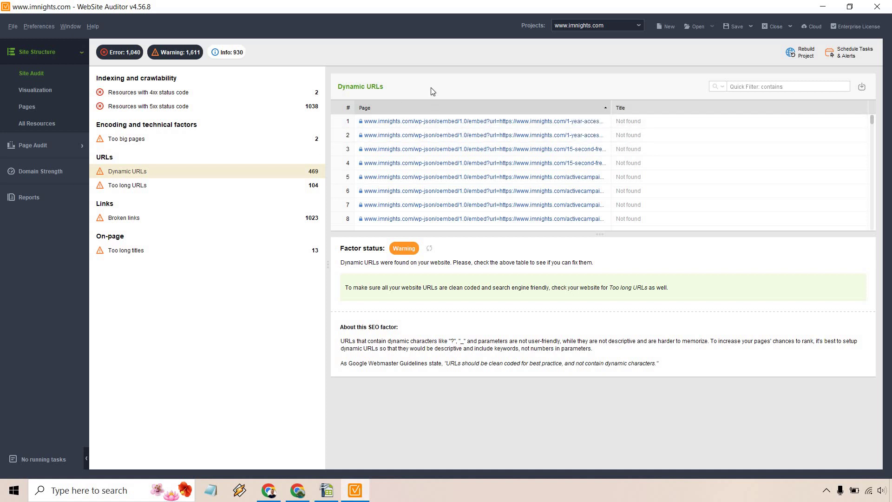
click(165, 218)
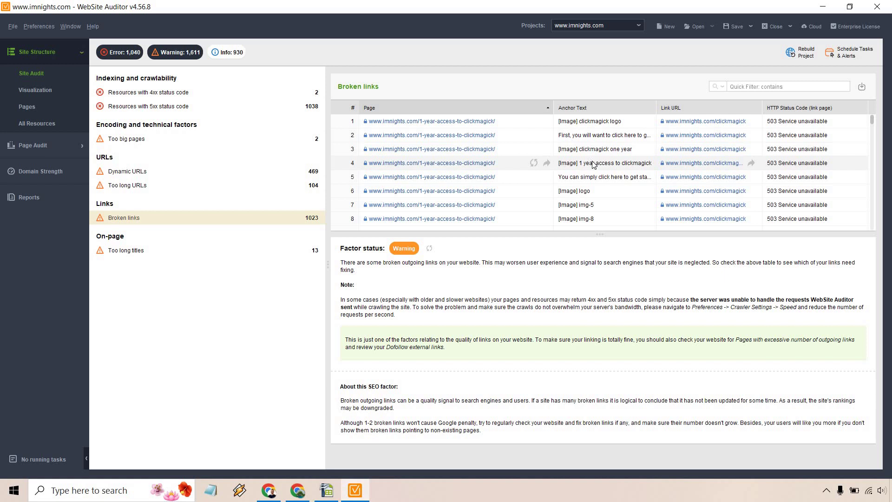
scroll(601, 160, down, 5)
scroll(608, 161, up, 5)
Inspect the 13 Too long titles, then add the Info: 930 factors to the list.
click(180, 258)
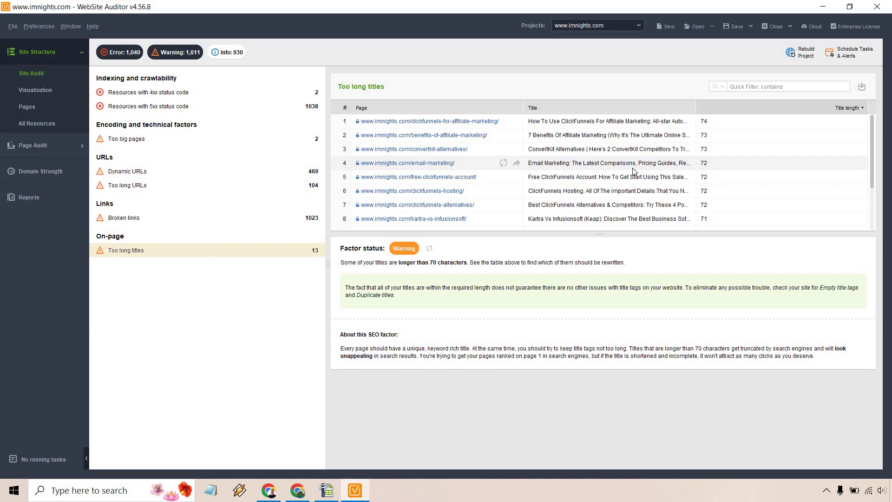
click(228, 52)
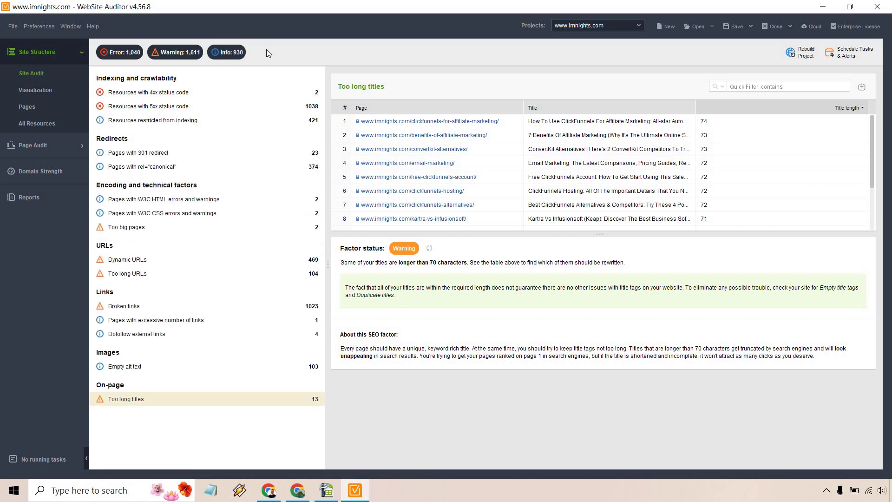
Show info factors only, inspect Empty alt text and Dofollow external links, then open Visualization.
click(125, 51)
click(181, 53)
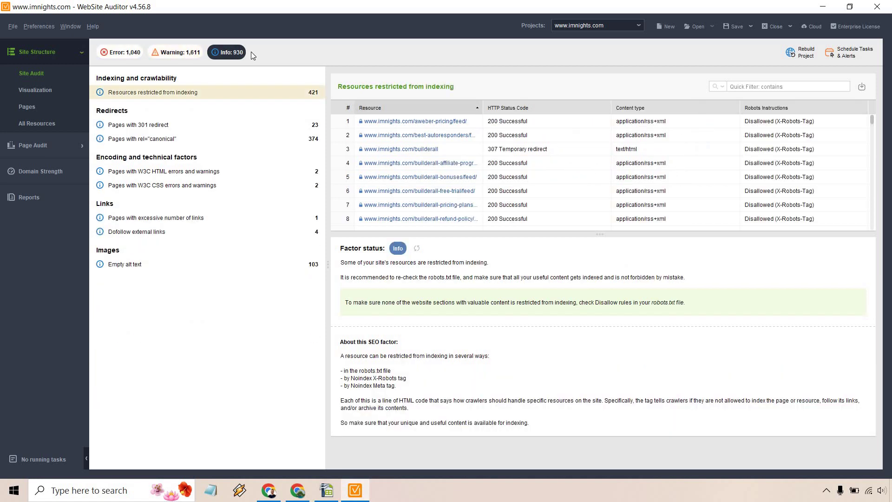
click(186, 264)
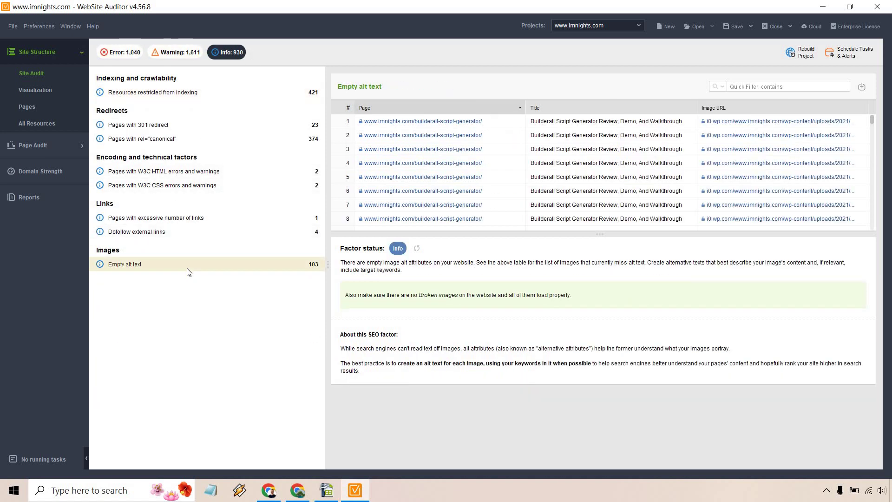
scroll(534, 162, down, 20)
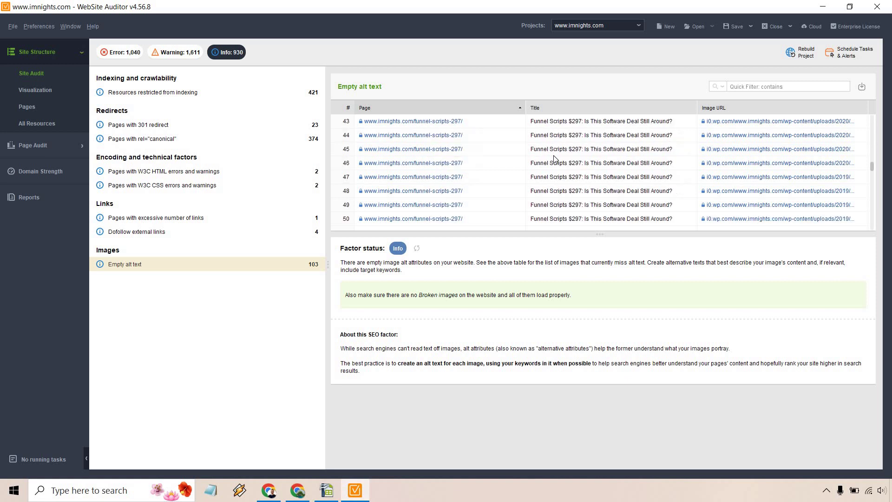
scroll(553, 158, up, 20)
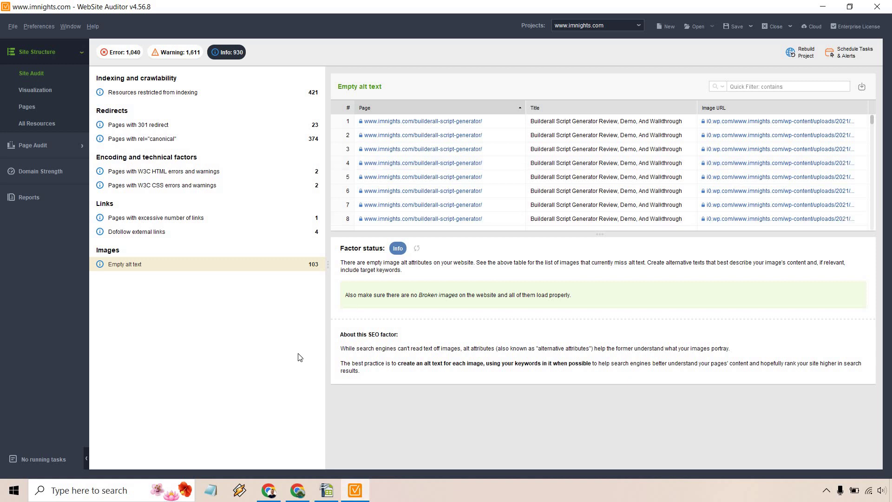
click(207, 232)
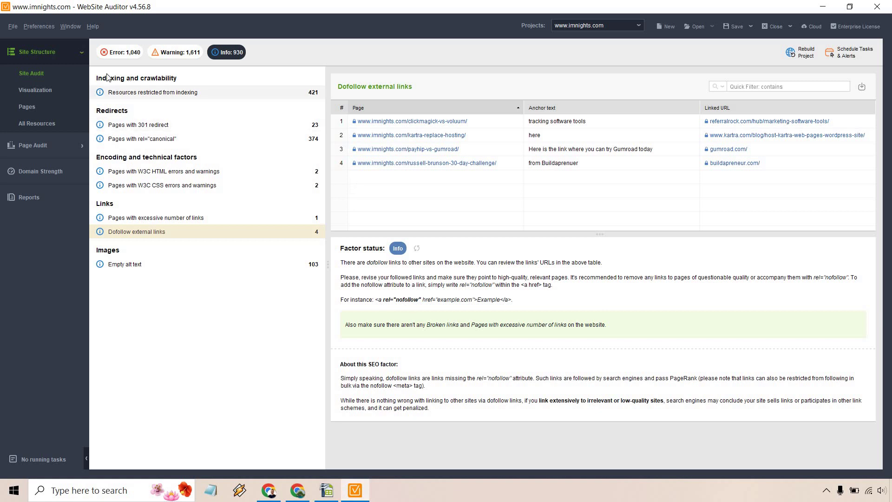
click(52, 88)
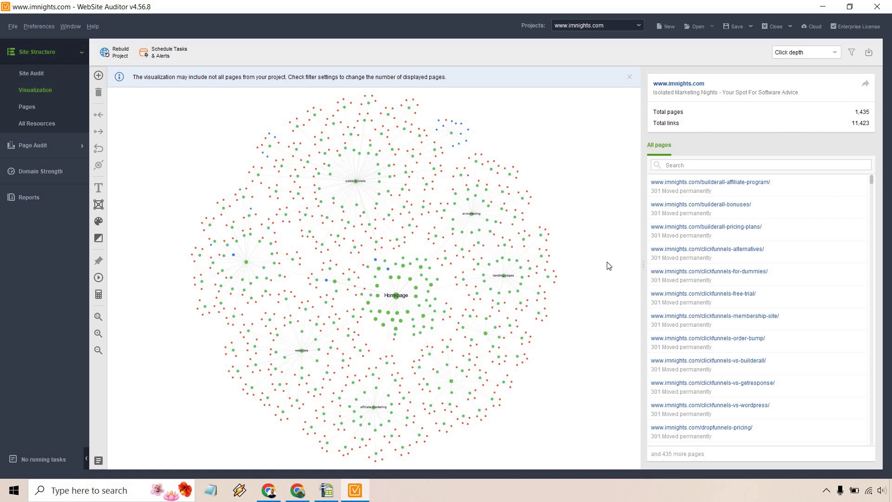
Read node info cards, then zoom out to the full imnights.com graph around the Homepage.
scroll(608, 265, up, 3)
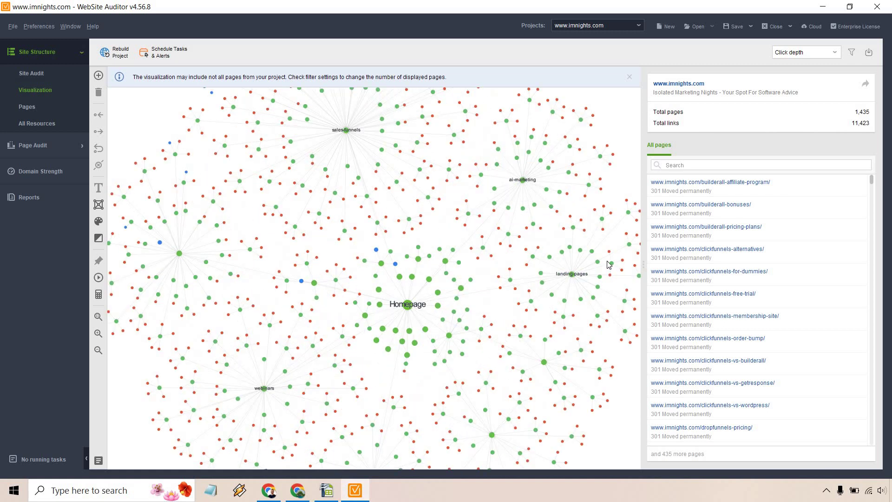
scroll(571, 253, down, 3)
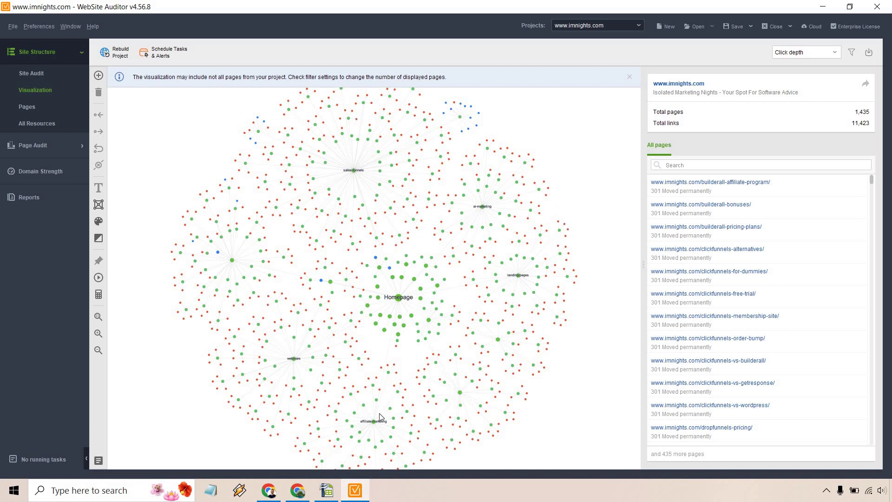
scroll(309, 362, up, 1)
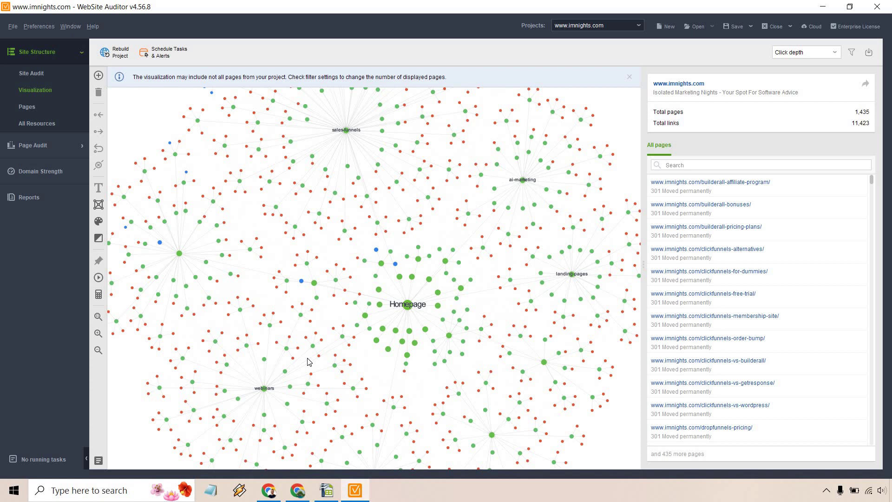
scroll(309, 362, down, 1)
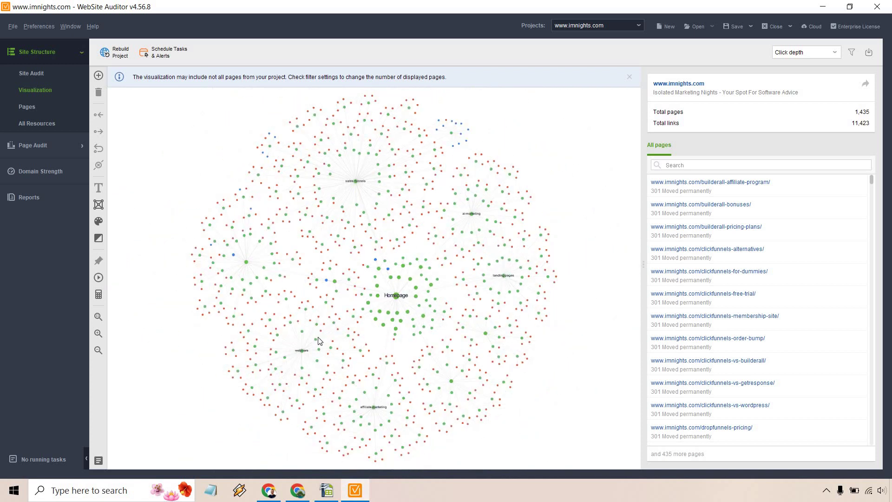
scroll(424, 267, up, 3)
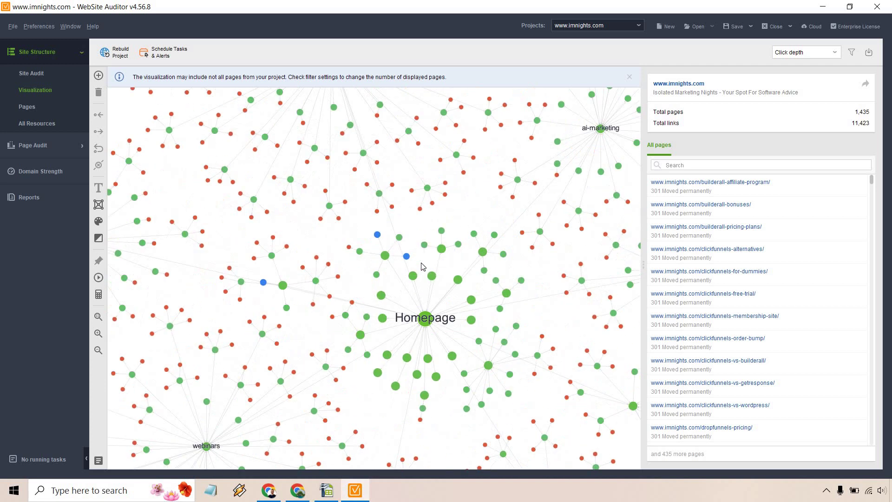
mouse_move(462, 225)
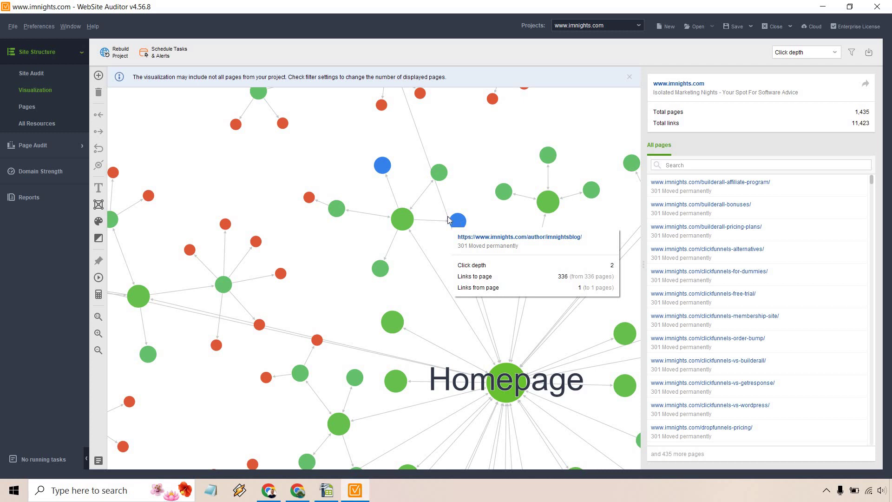
mouse_move(310, 199)
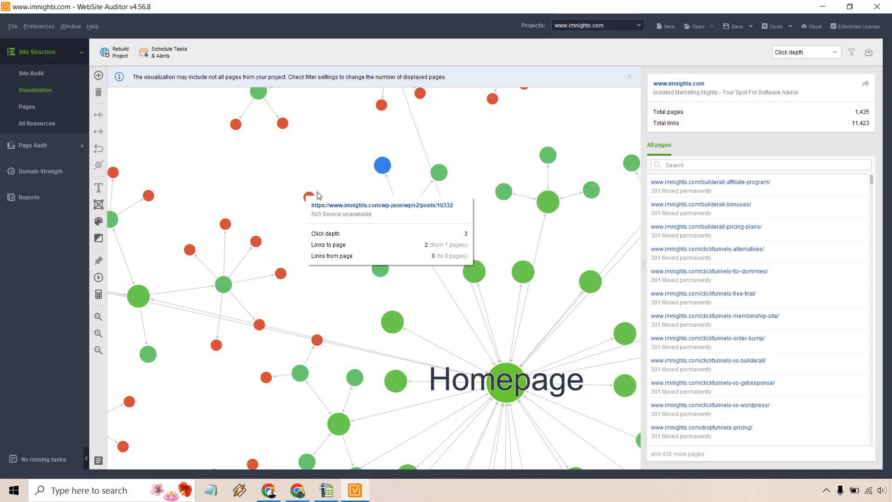
scroll(399, 177, down, 6)
scroll(398, 176, down, 1)
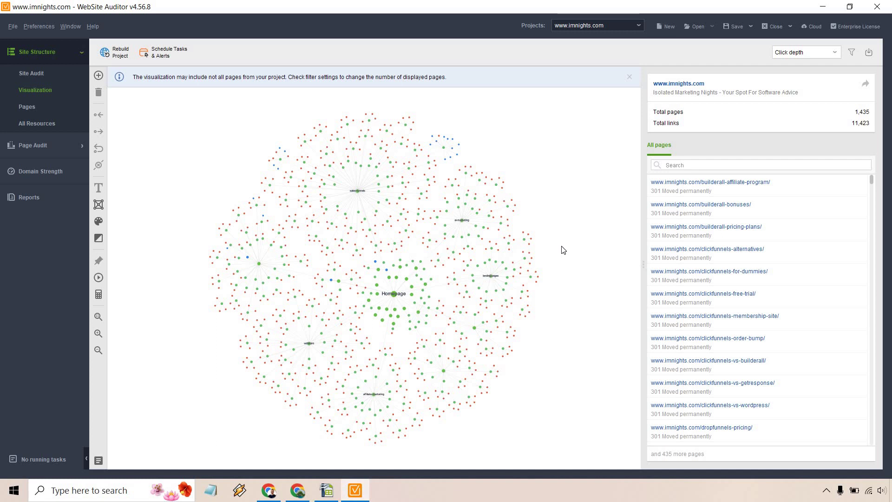
Show the Page Audit's Technical and Content Audit for /tube-atlas-review/, scored 91.2%.
click(35, 146)
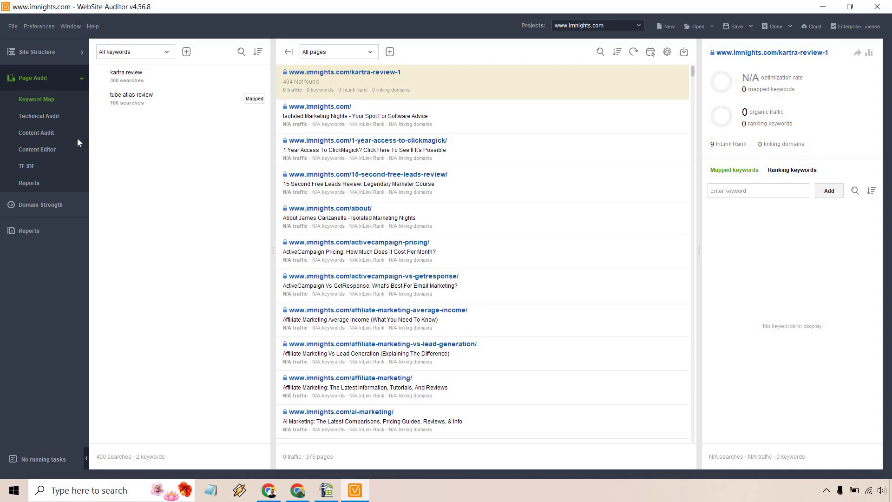
click(52, 118)
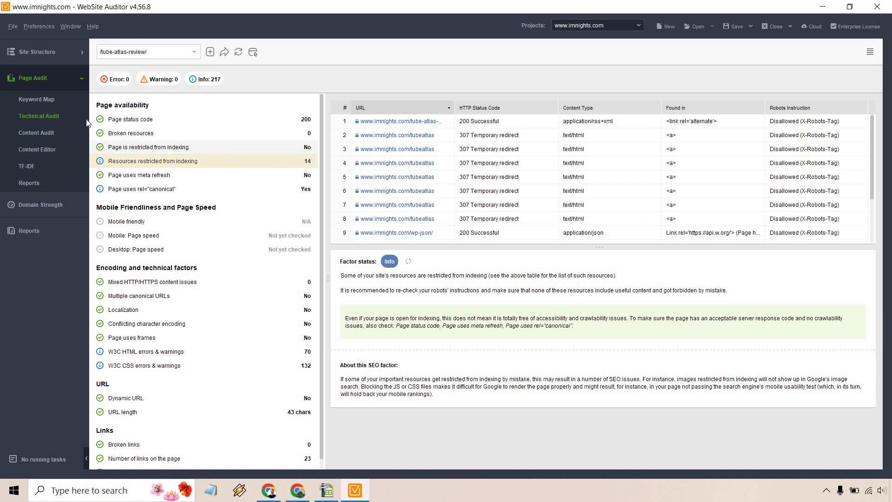
click(48, 132)
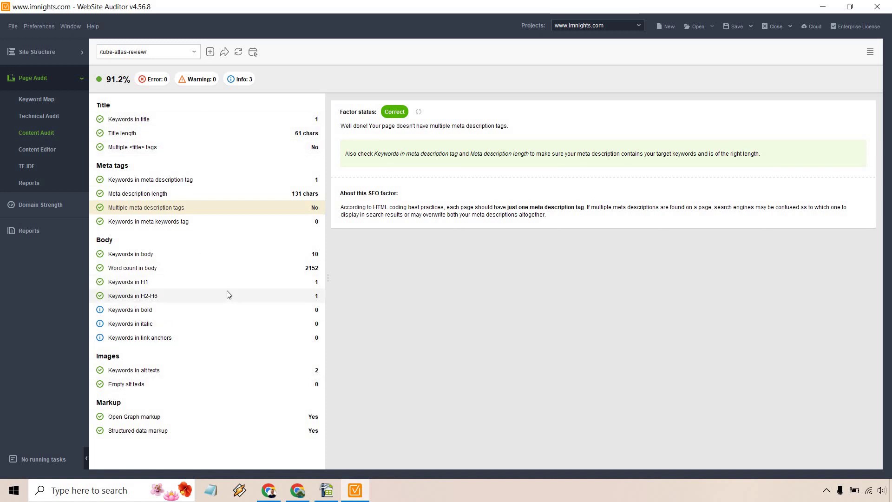
Inspect Word count in body and Keywords in H1, then load the article in Content Editor.
click(225, 269)
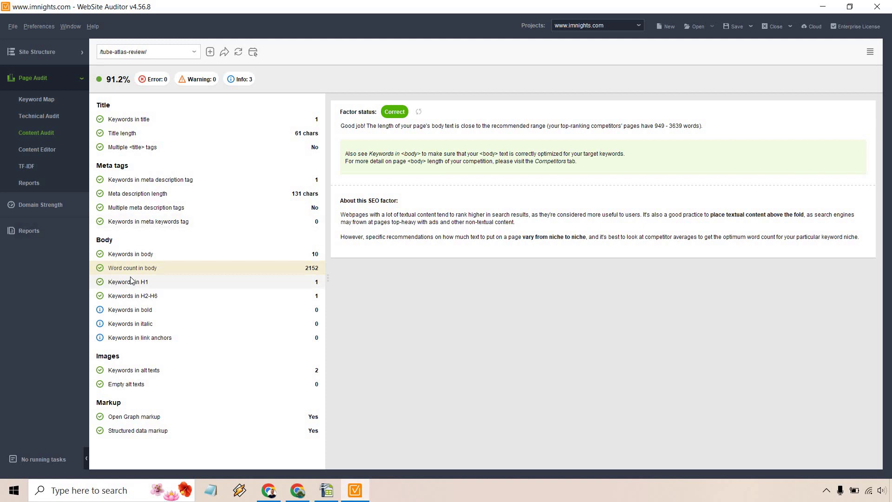
click(144, 283)
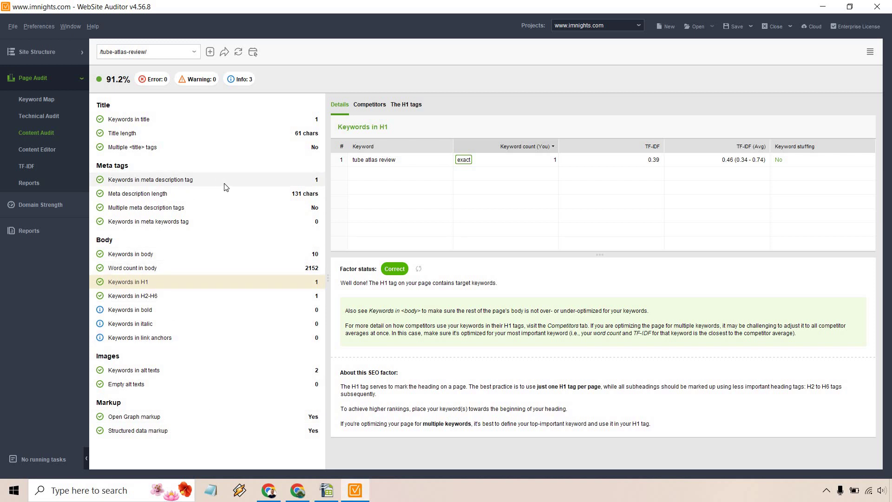
click(55, 147)
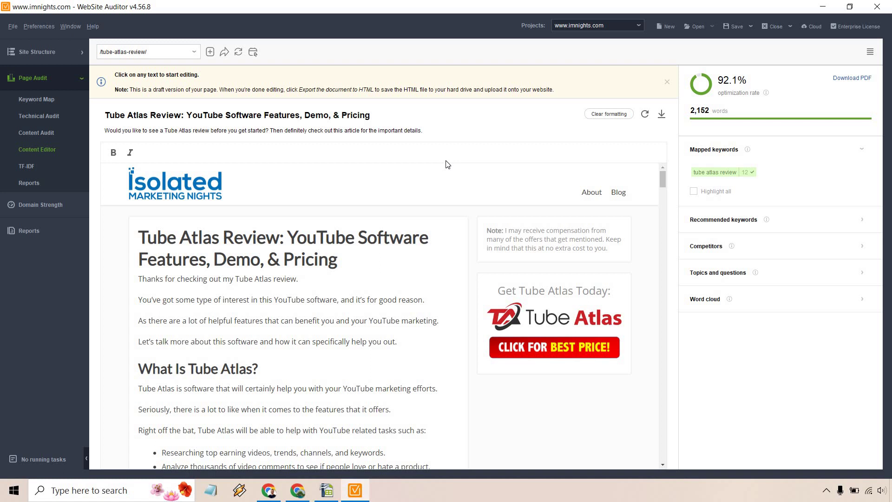
Expand the Recommended keywords list and show the competitor pages in the right panel.
scroll(405, 277, down, 7)
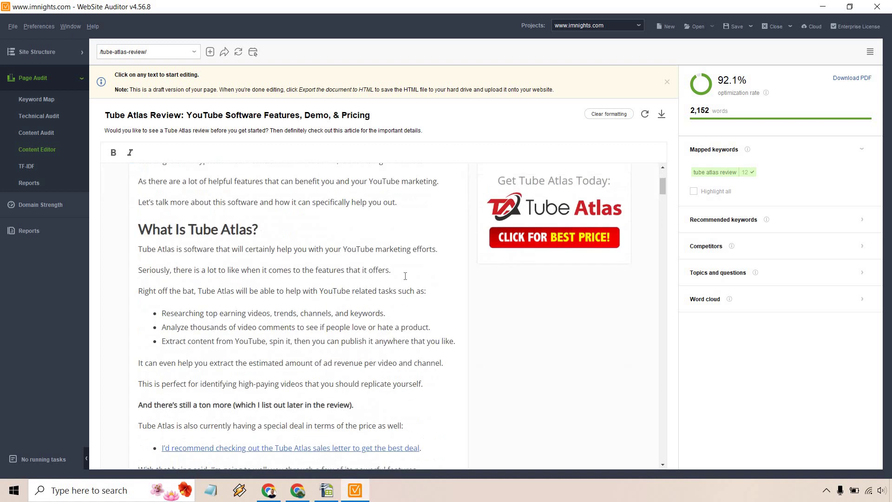
scroll(405, 276, up, 4)
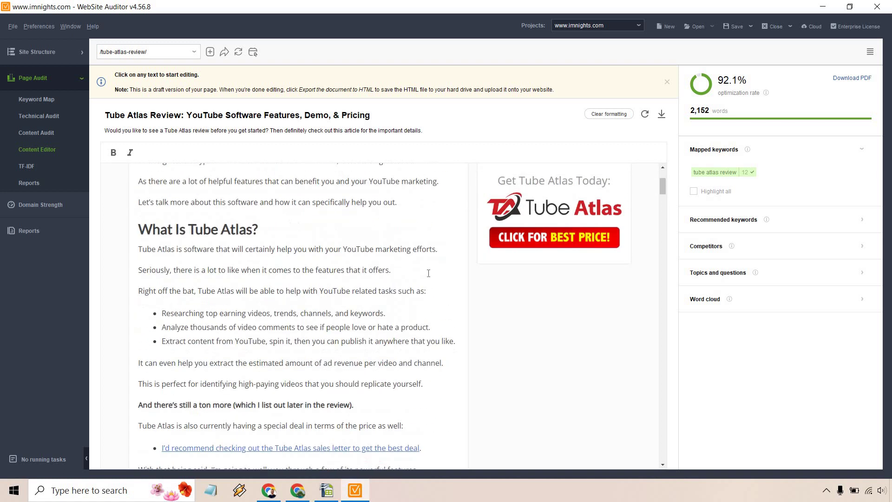
click(862, 221)
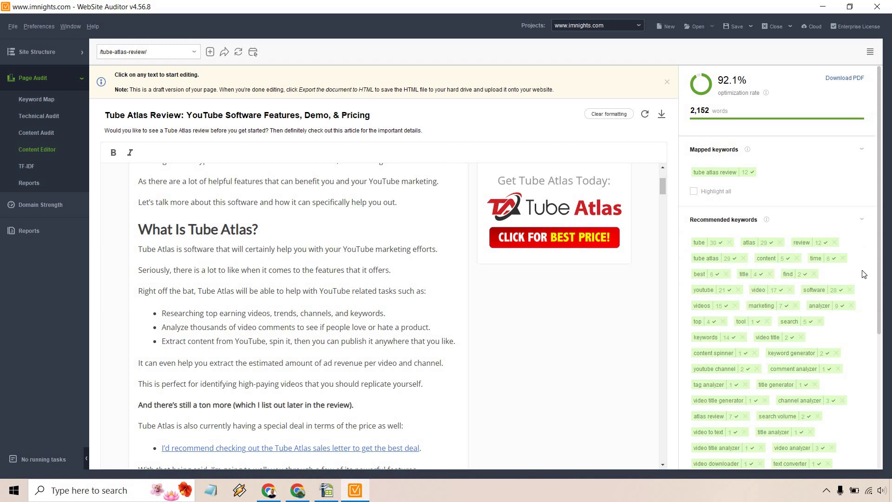
scroll(863, 274, down, 2)
scroll(863, 273, down, 1)
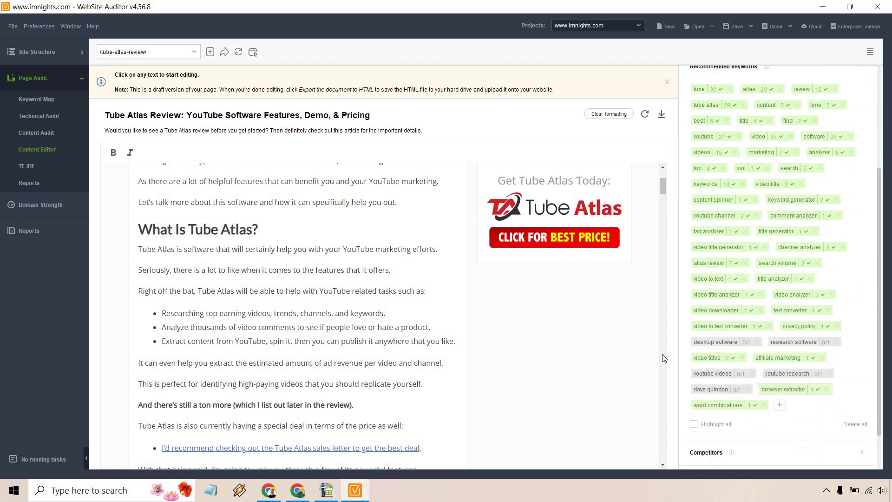
scroll(832, 239, down, 1)
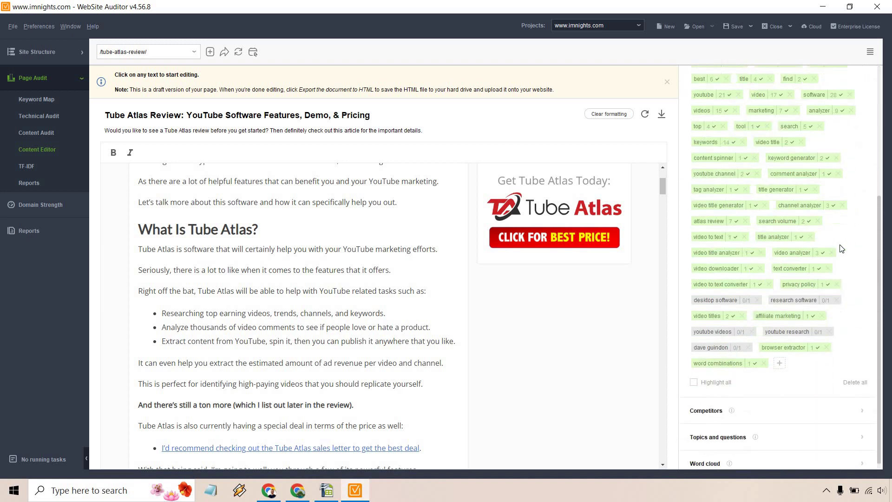
click(861, 410)
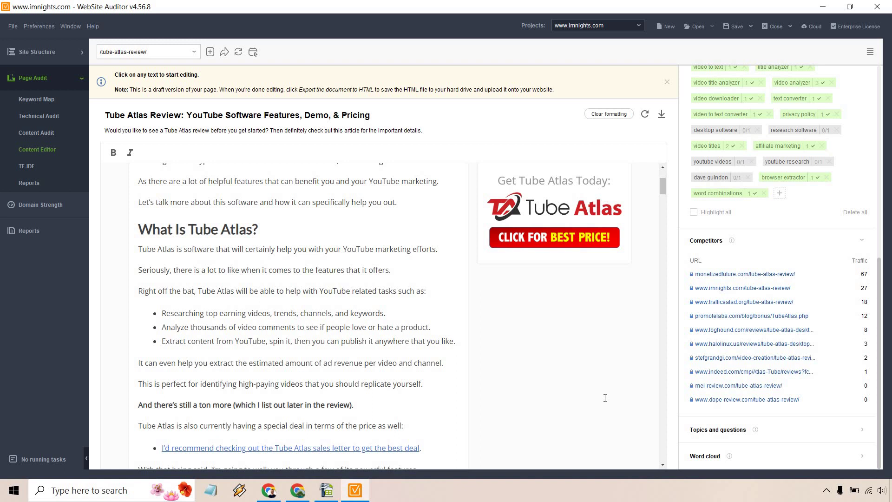
Collapse competitors and topics, check the word cloud, then bring up the TF-IDF keyword table.
click(862, 242)
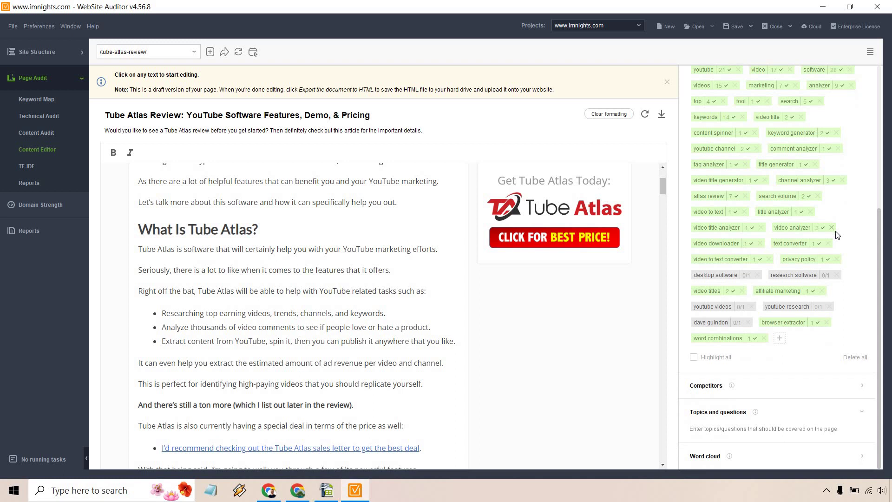
click(861, 411)
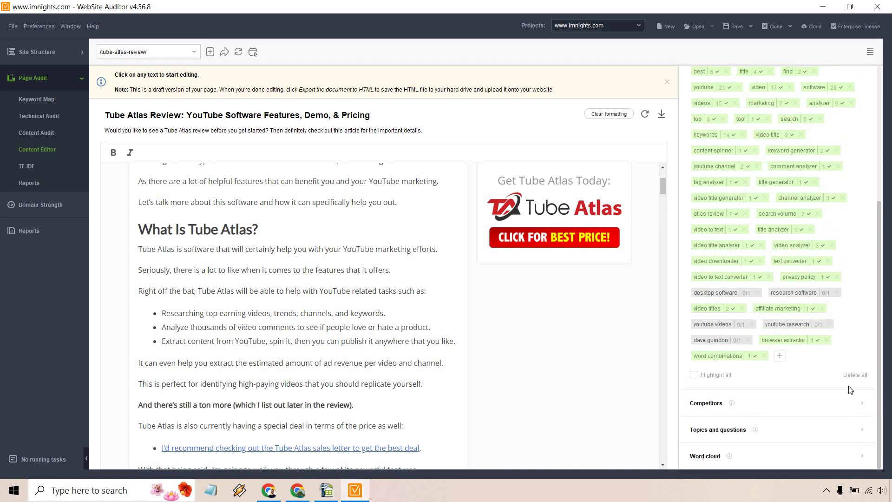
click(866, 456)
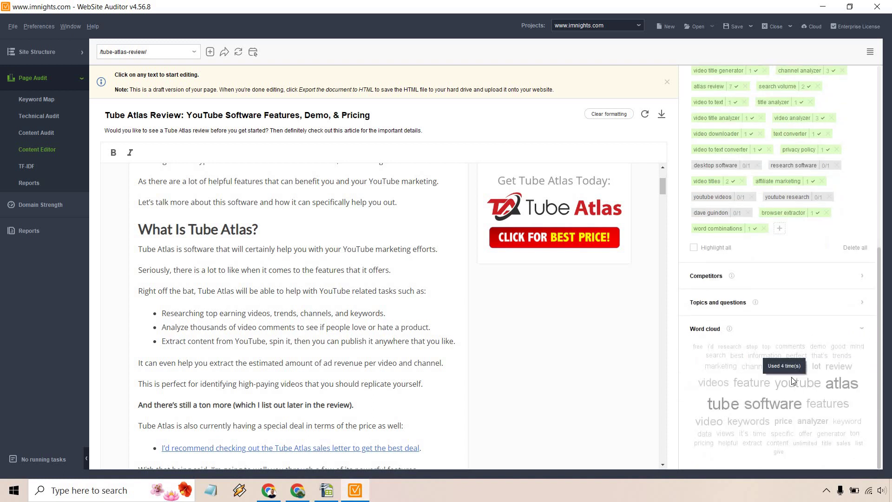
click(863, 332)
scroll(855, 351, up, 5)
scroll(861, 354, up, 3)
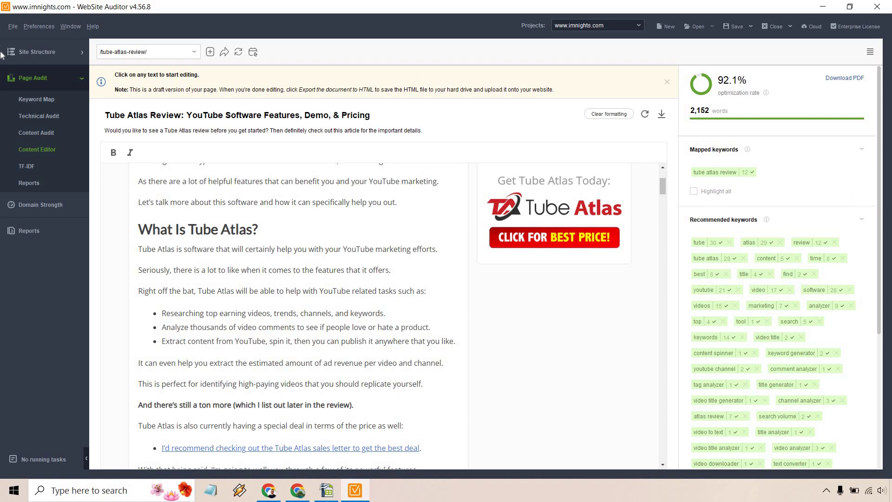
click(27, 167)
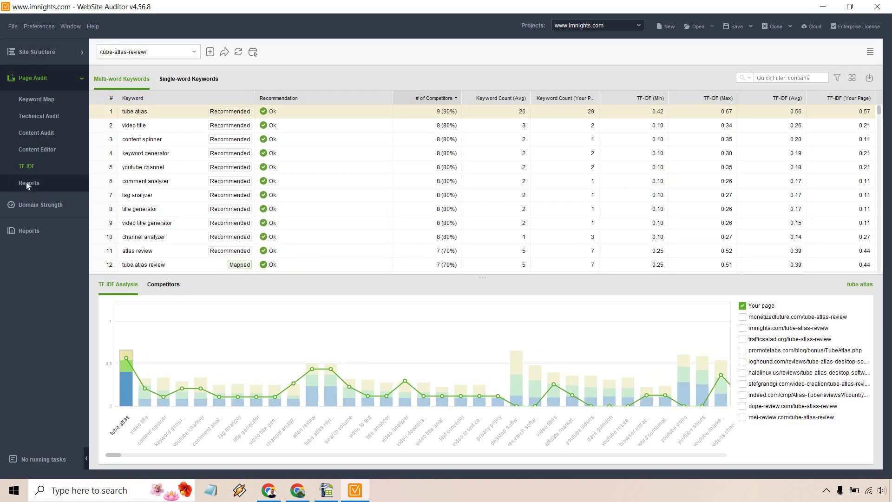
Review the Page Audit (Summary) report, then return to Keywords in H1 (TF-IDF 0.39 vs 0.46).
click(27, 183)
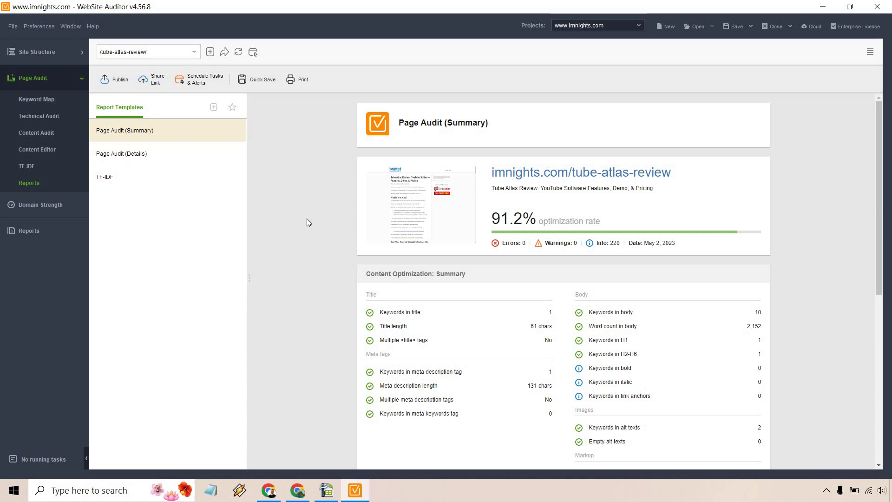
scroll(318, 223, down, 3)
scroll(318, 226, up, 3)
scroll(317, 226, down, 3)
scroll(317, 227, up, 3)
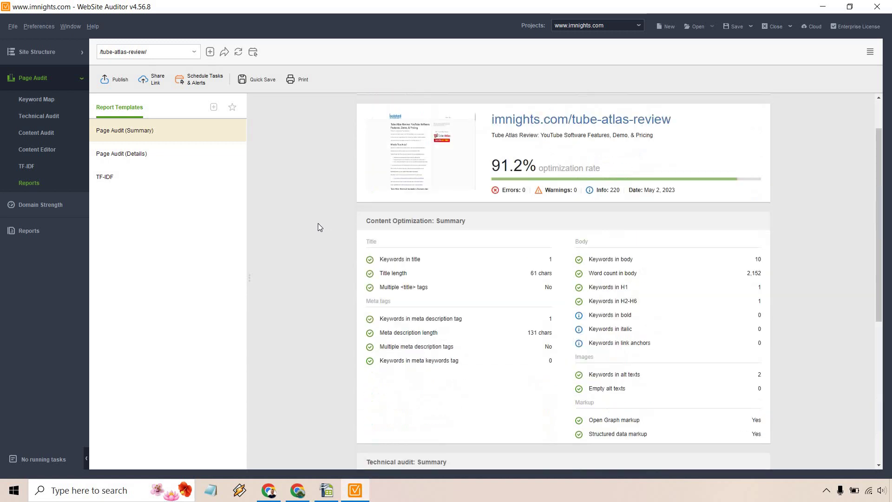
click(39, 132)
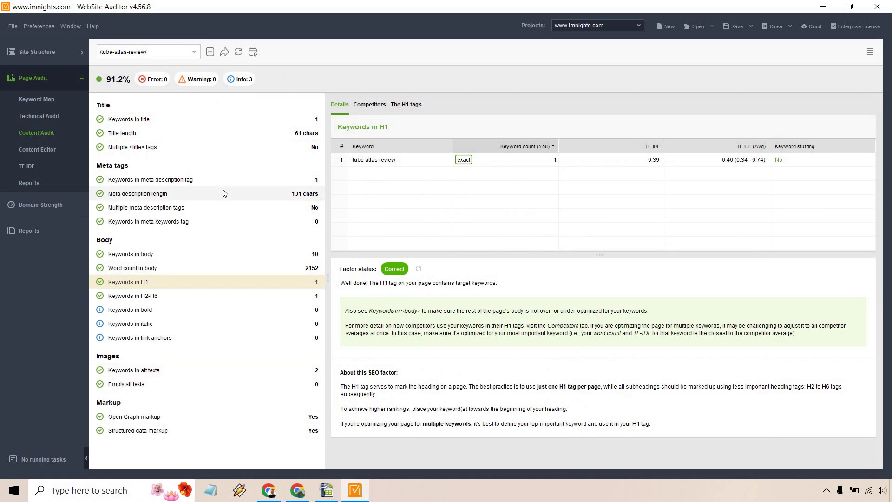
Go via the Visualization graph to Site Audit, showing the 4 dofollow external links.
click(80, 50)
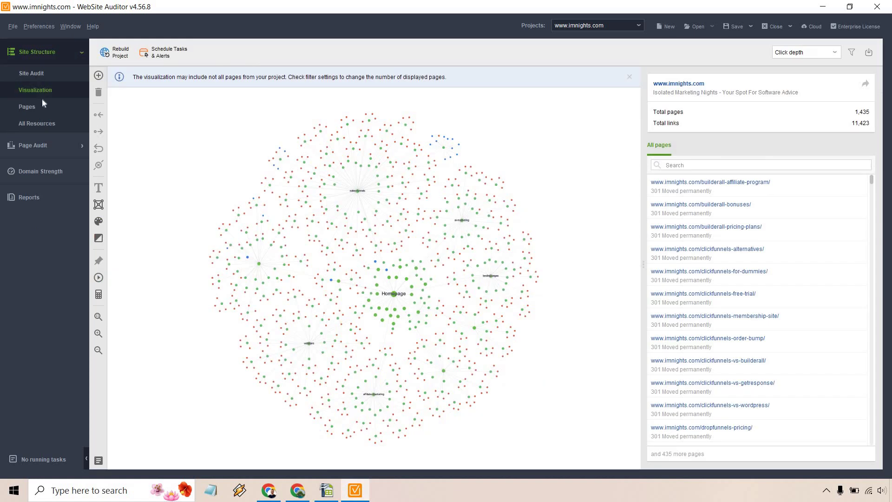
click(40, 73)
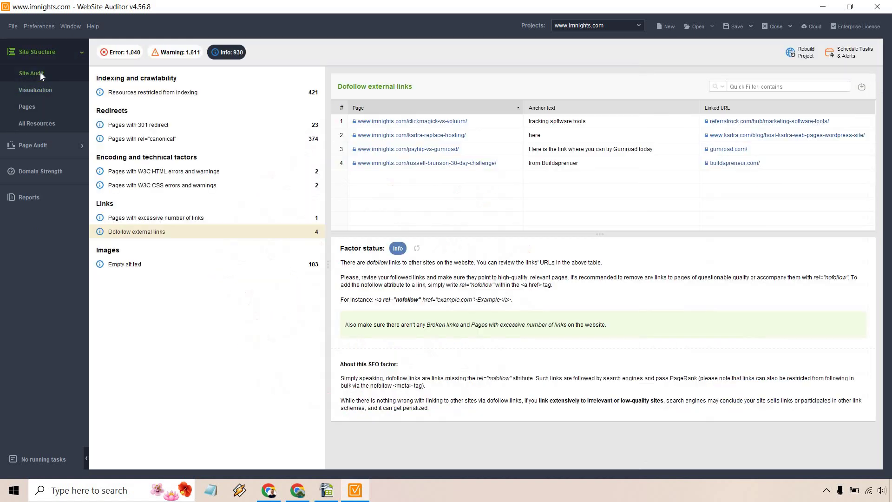